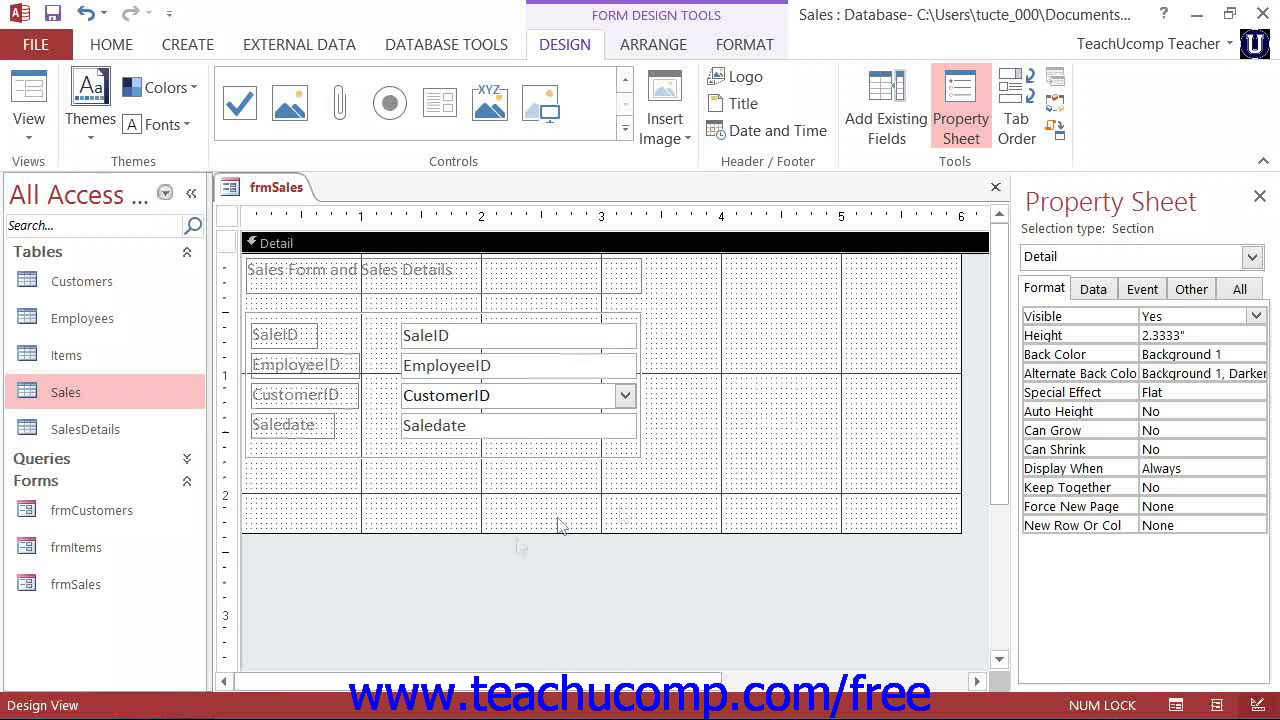
Step: Preview the form, pick Sal's Auto Shop from the customer list, then return to Design View
{"action": "left_click", "coordinate": [492, 398]}
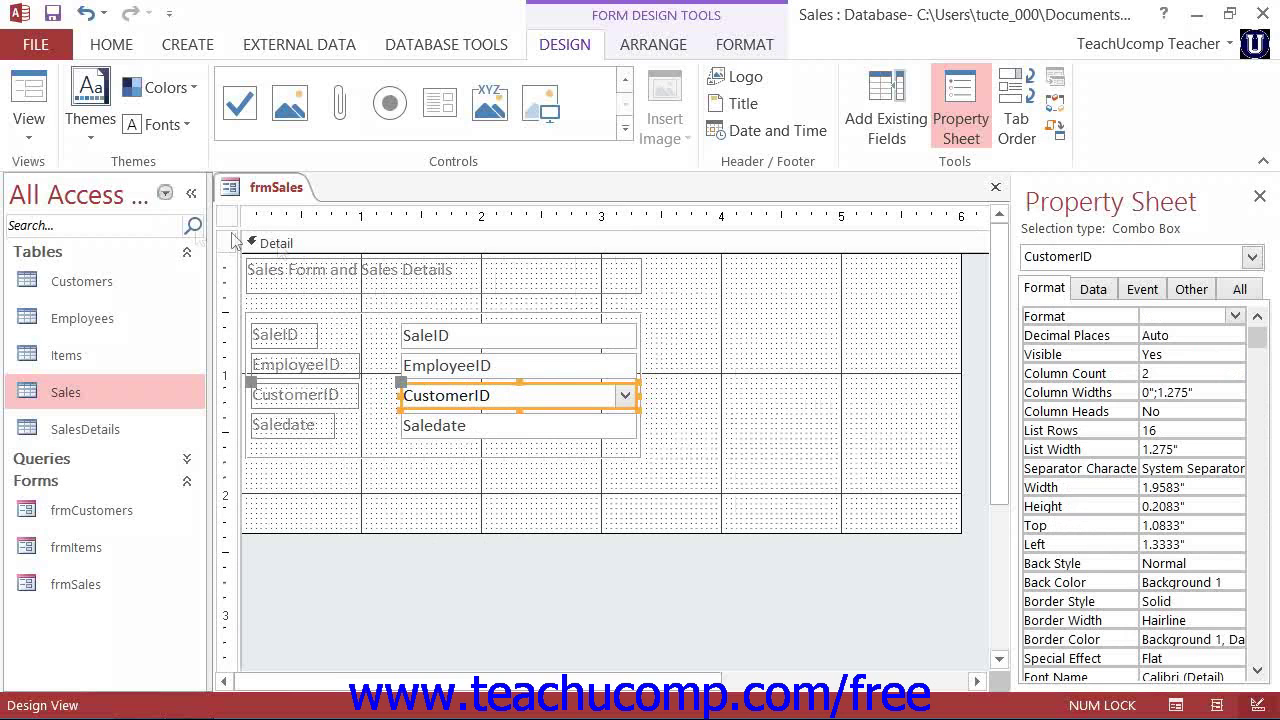
{"action": "left_click", "coordinate": [29, 95]}
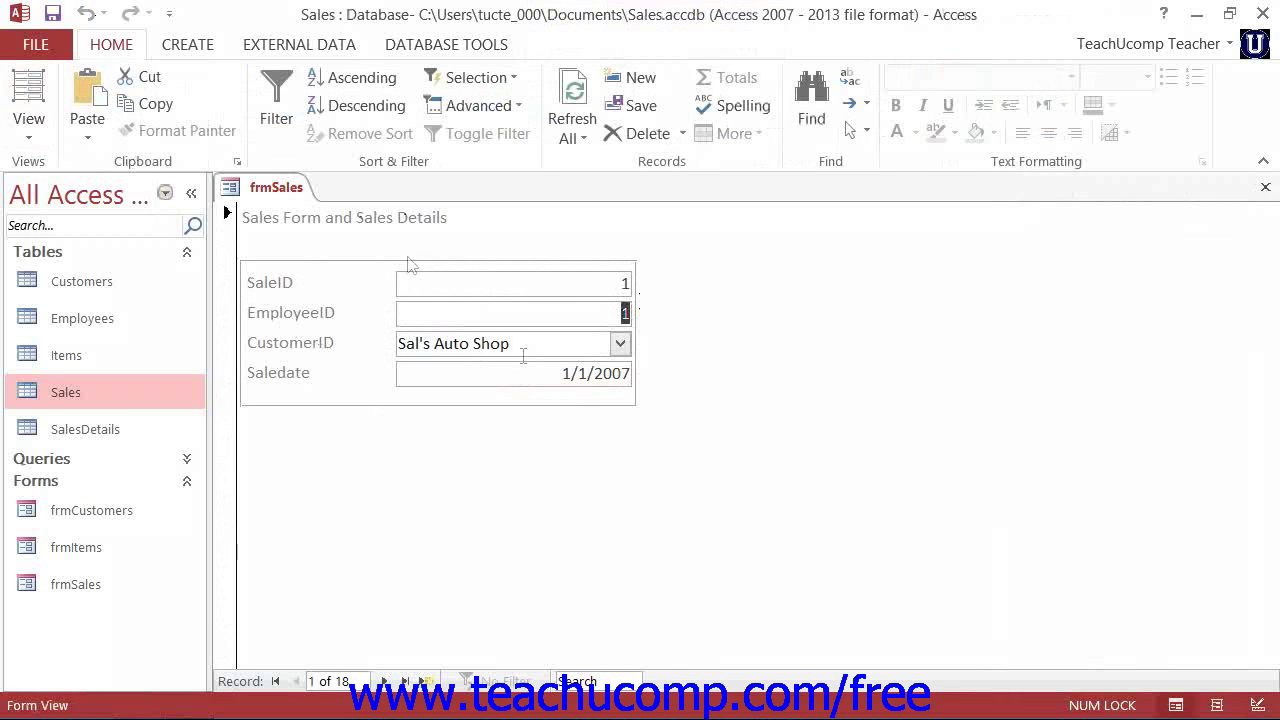
{"action": "left_click", "coordinate": [620, 344]}
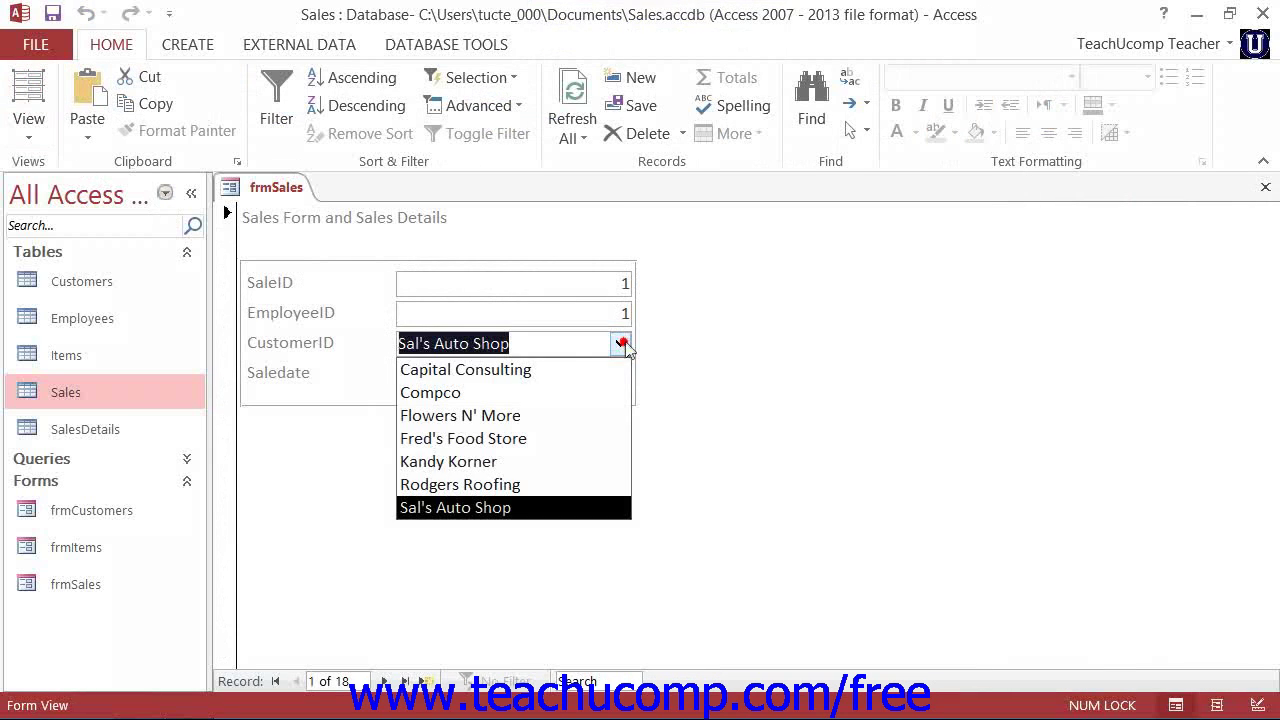
{"action": "left_click", "coordinate": [500, 508]}
{"action": "left_click", "coordinate": [29, 125]}
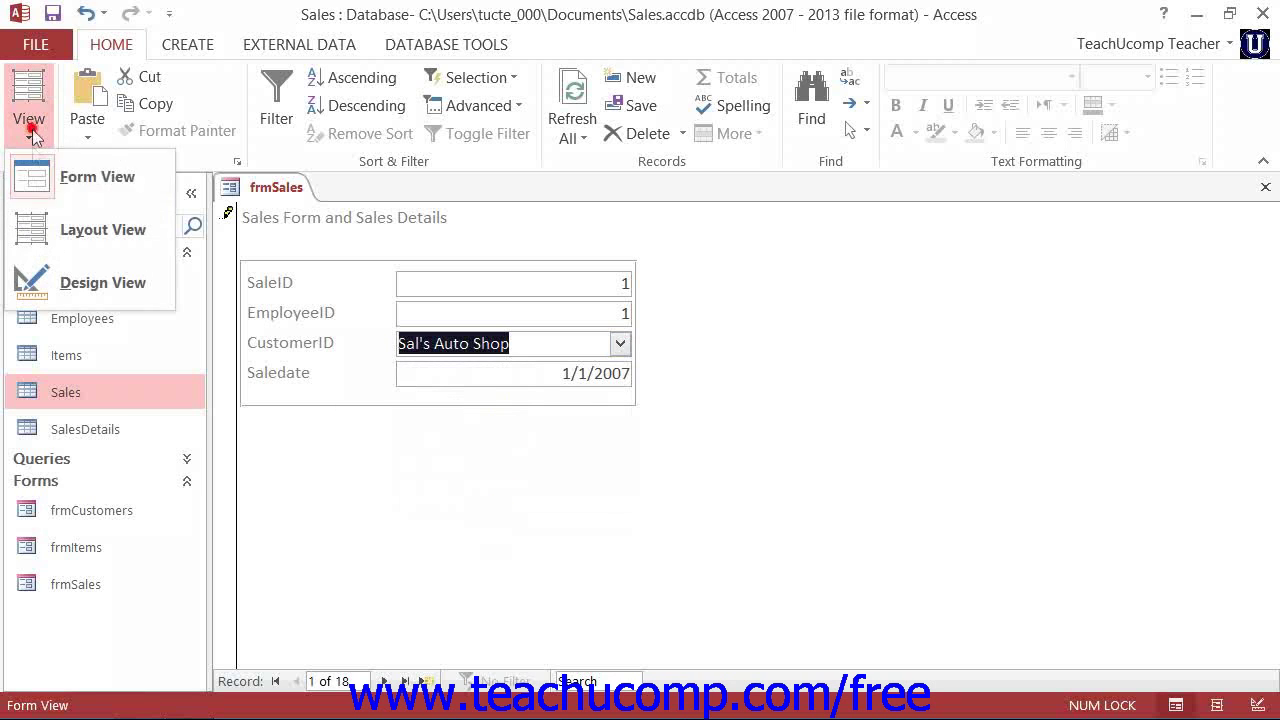
{"action": "left_click", "coordinate": [56, 275]}
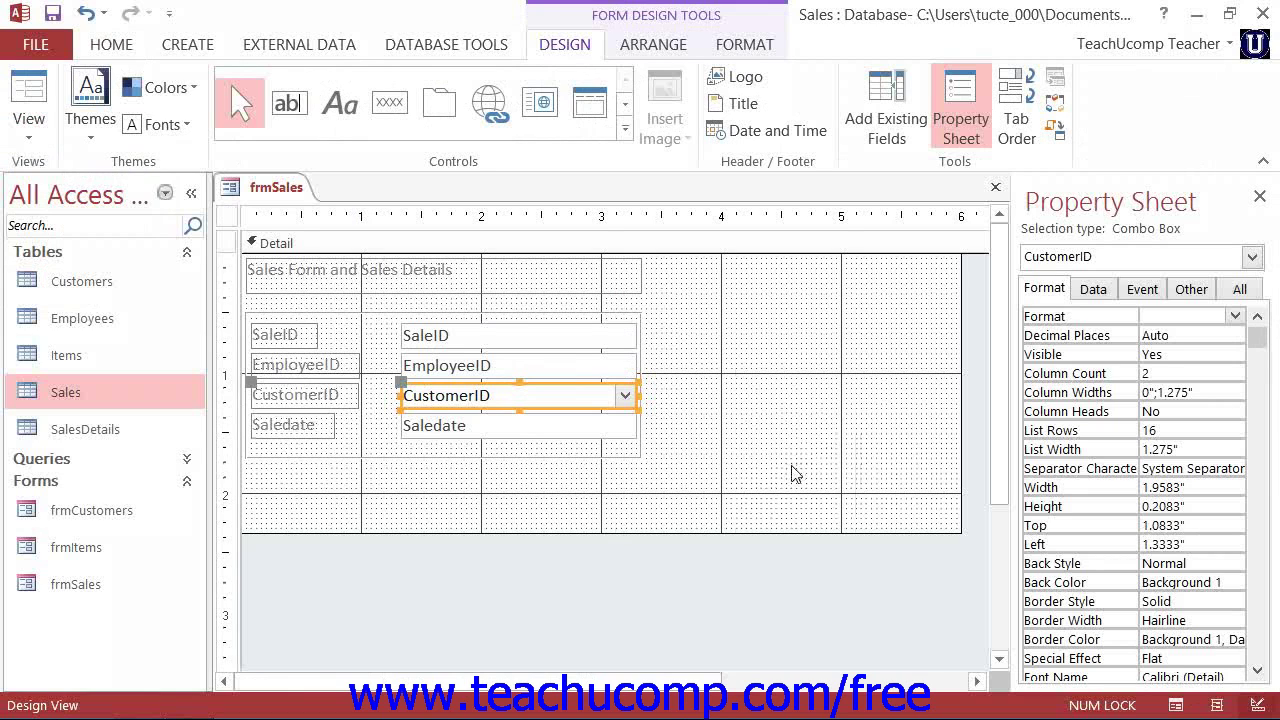
Step: Deselect the CustomerID combo box and choose the Combo Box control from the Controls gallery
{"action": "left_click", "coordinate": [778, 480]}
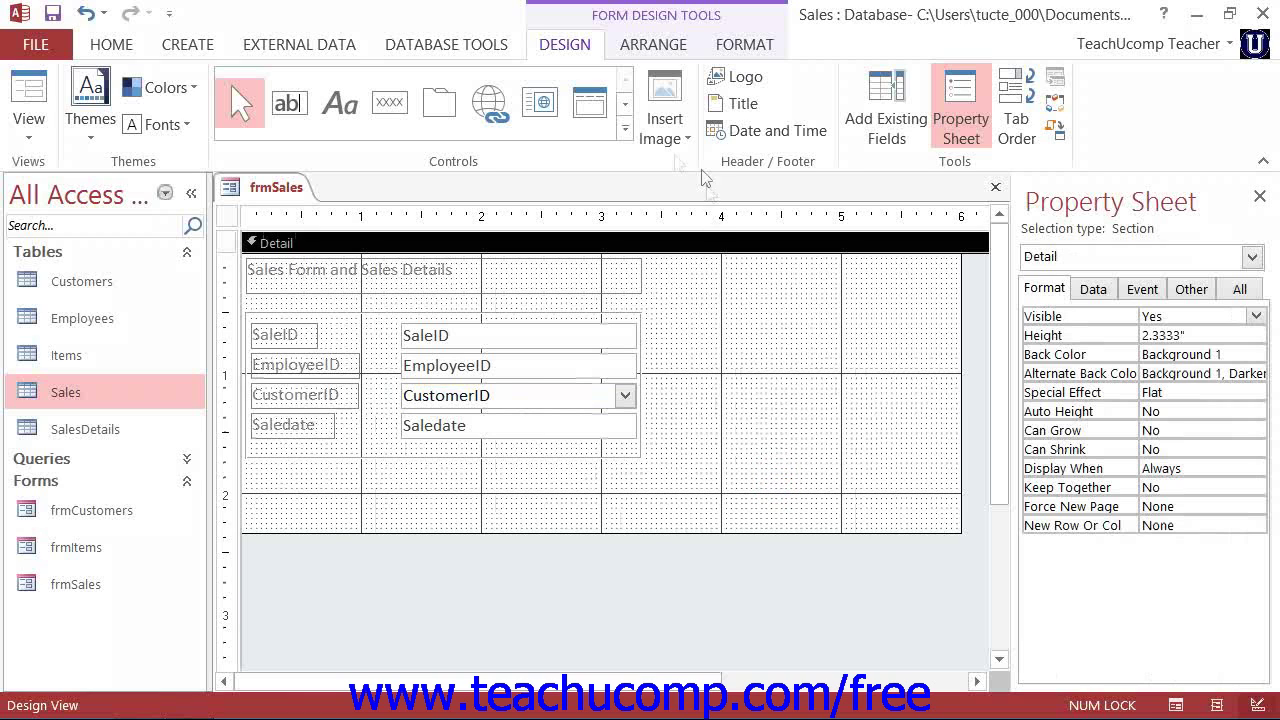
{"action": "left_click", "coordinate": [626, 106]}
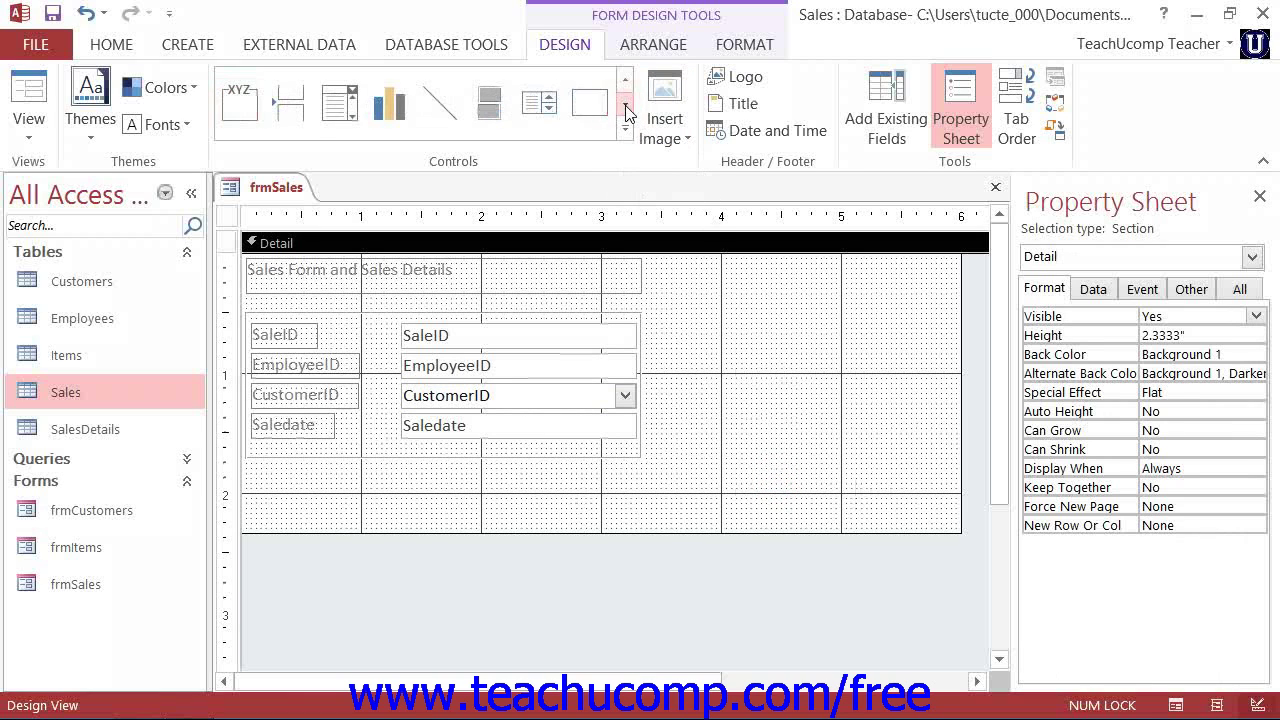
{"action": "left_click", "coordinate": [331, 112]}
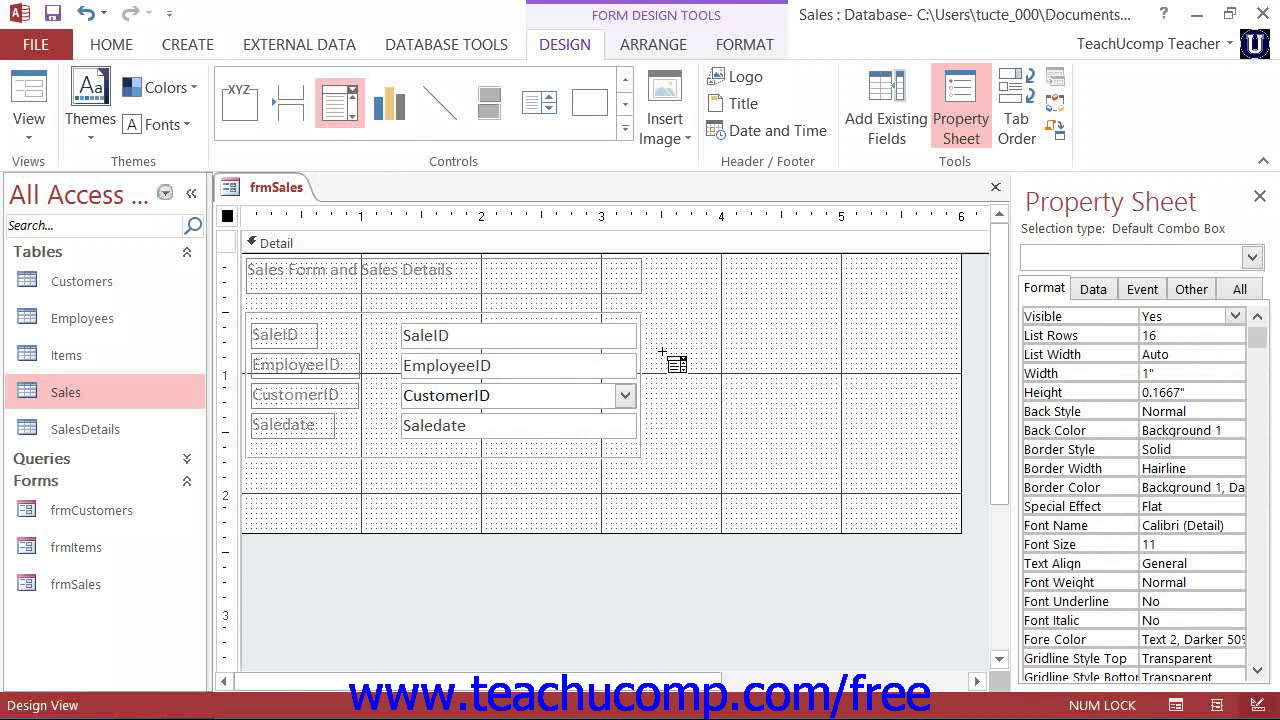
Step: Draw the new combo box on the Detail grid to the right of EmployeeID
{"action": "mouse_move", "coordinate": [651, 351]}
{"action": "left_mouse_down"}
{"action": "mouse_move", "coordinate": [732, 387]}
{"action": "mouse_move", "coordinate": [922, 381]}
{"action": "left_mouse_up"}
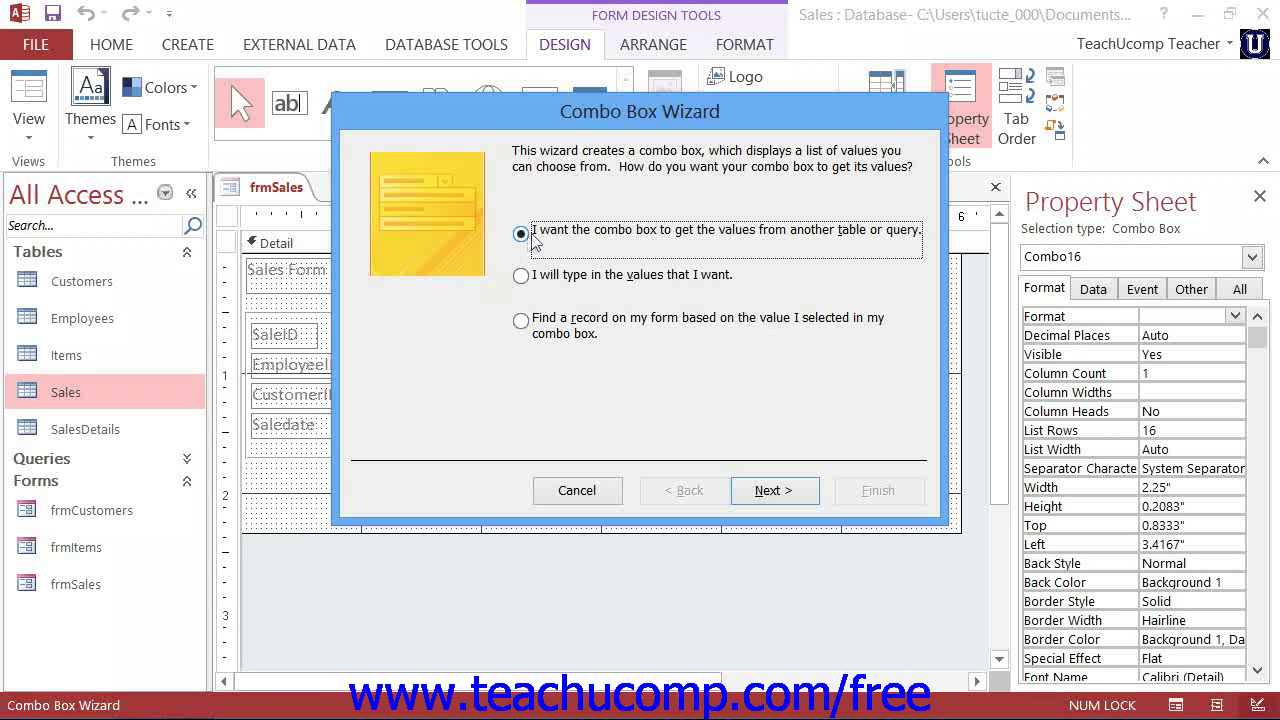
Step: Use the Employees table as the combo box source and include all its fields
{"action": "left_click", "coordinate": [792, 494]}
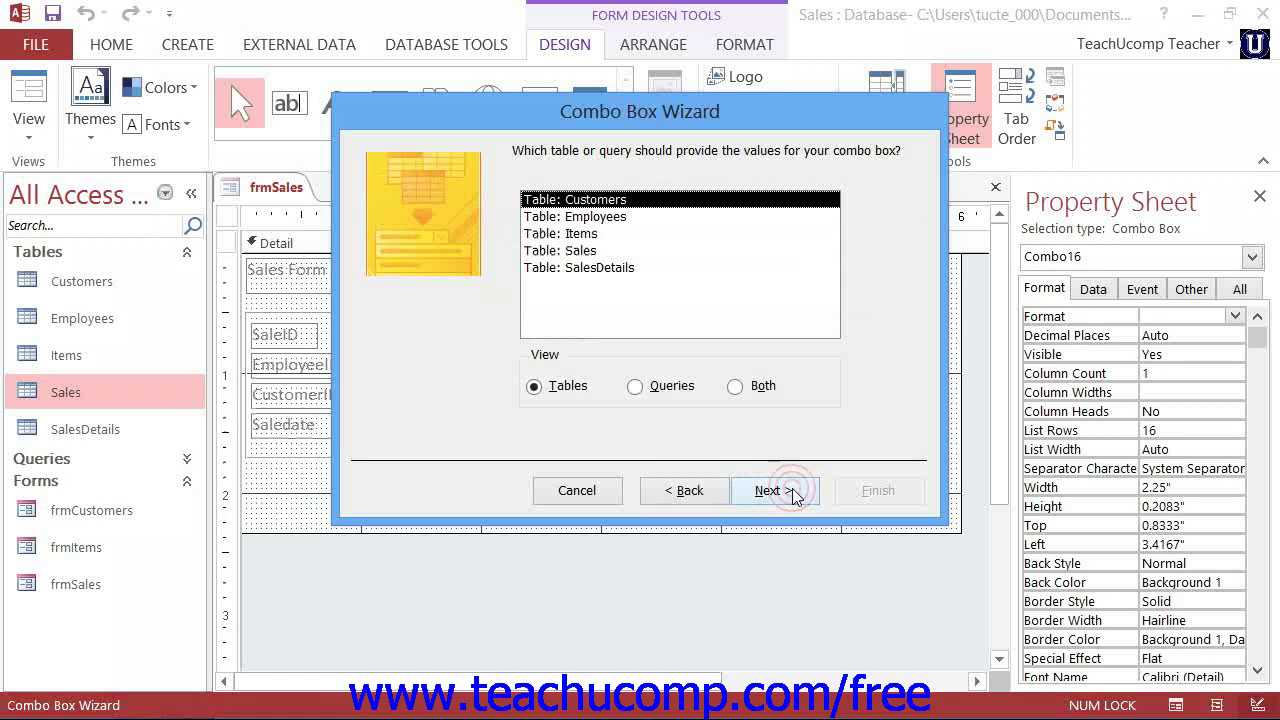
{"action": "left_click", "coordinate": [621, 218]}
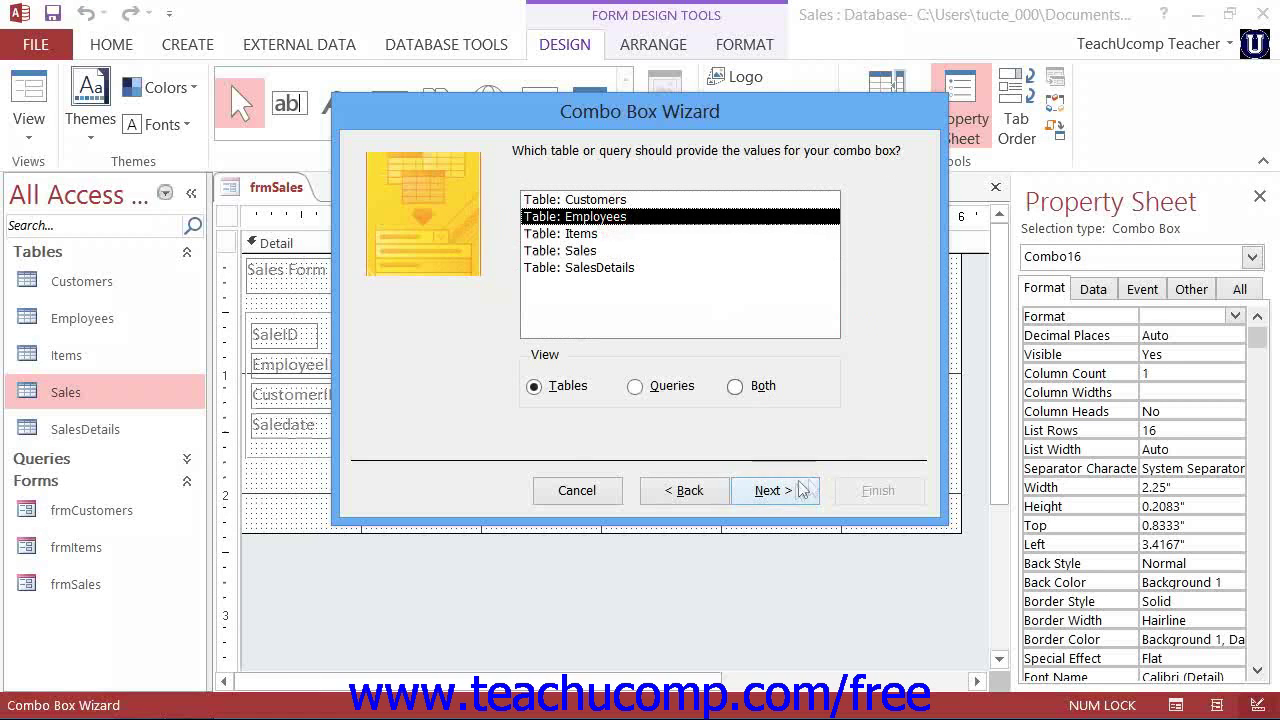
{"action": "left_click", "coordinate": [770, 491]}
{"action": "left_click", "coordinate": [598, 357]}
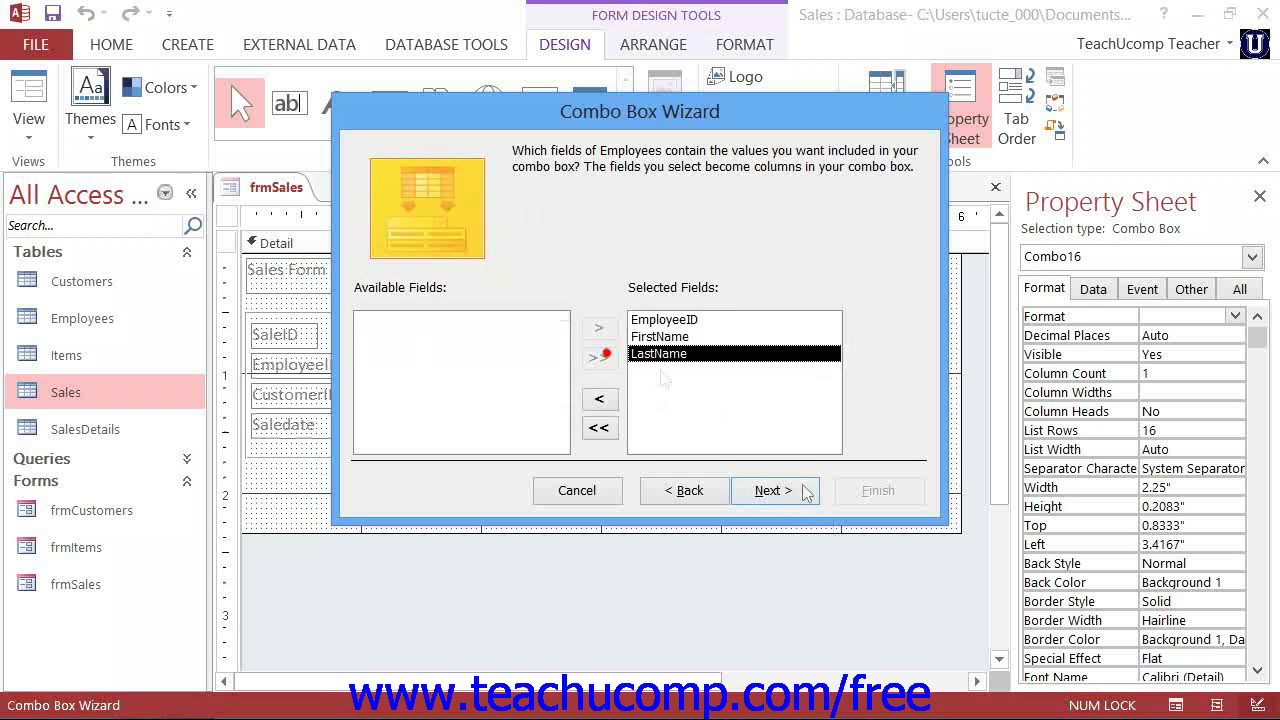
{"action": "left_click", "coordinate": [774, 490]}
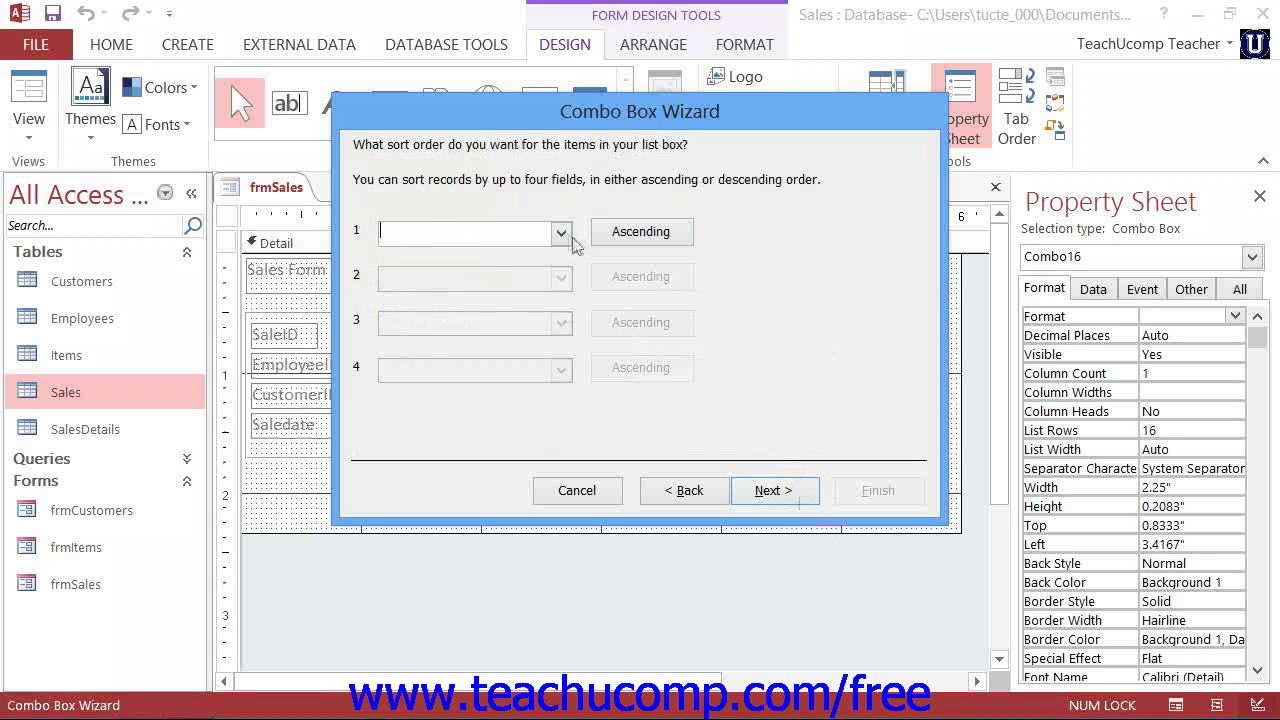
Step: Sort the list by LastName then FirstName, and narrow the FirstName and LastName columns
{"action": "left_click", "coordinate": [561, 233]}
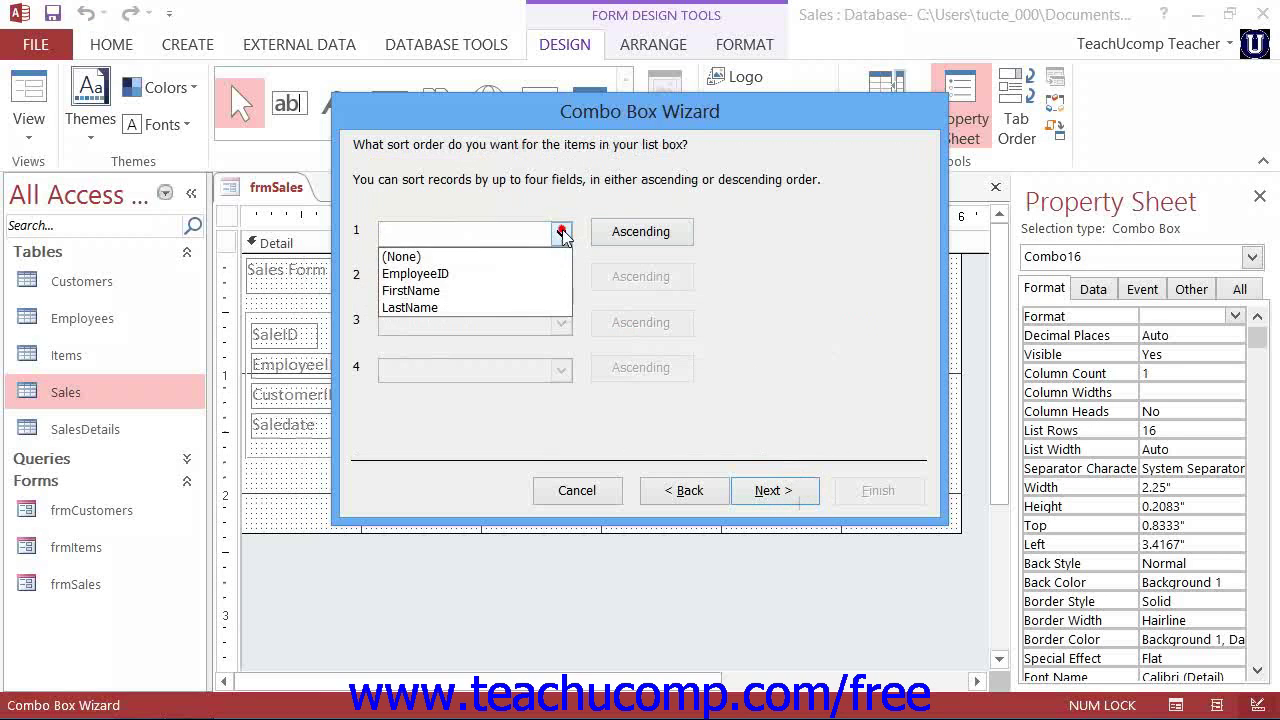
{"action": "left_click", "coordinate": [548, 307]}
{"action": "left_click", "coordinate": [559, 278]}
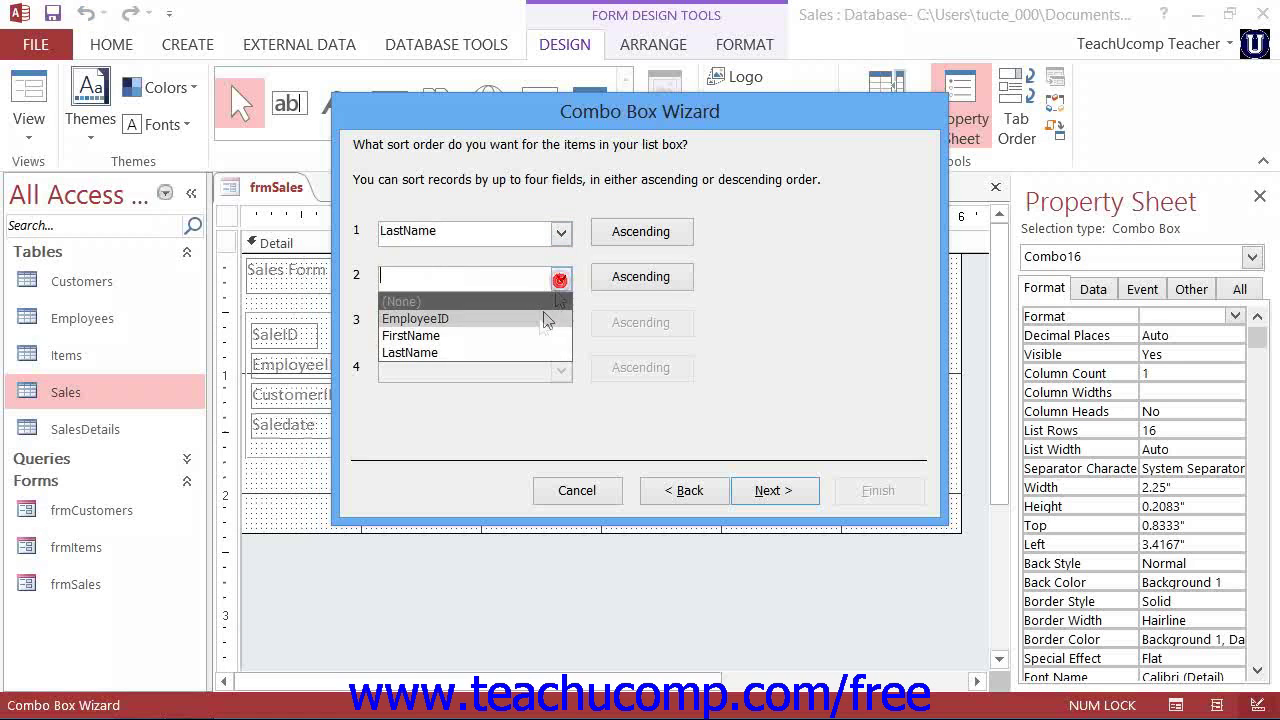
{"action": "left_click", "coordinate": [531, 333]}
{"action": "left_click", "coordinate": [752, 491]}
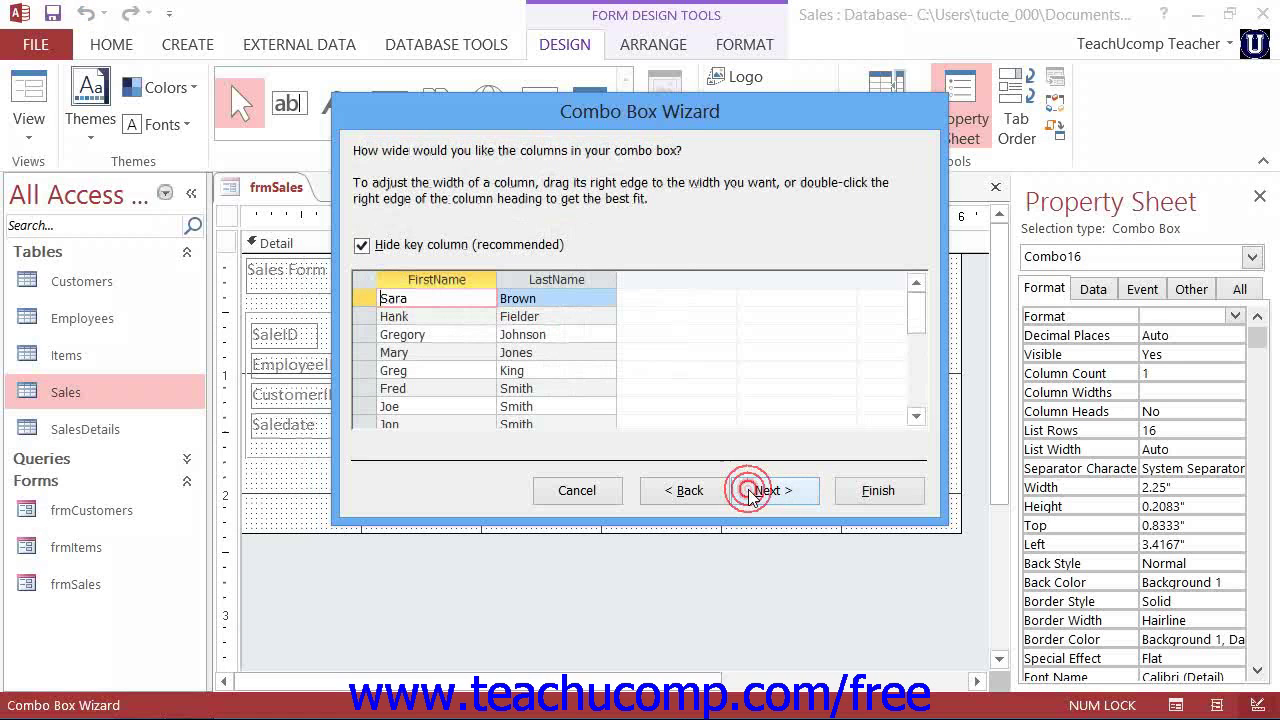
{"action": "left_click_drag", "start_coordinate": [493, 283], "coordinate": [481, 281]}
{"action": "left_click_drag", "start_coordinate": [594, 274], "coordinate": [580, 274]}
Step: Store the chosen value in the EmployeeID field
{"action": "left_click", "coordinate": [768, 490]}
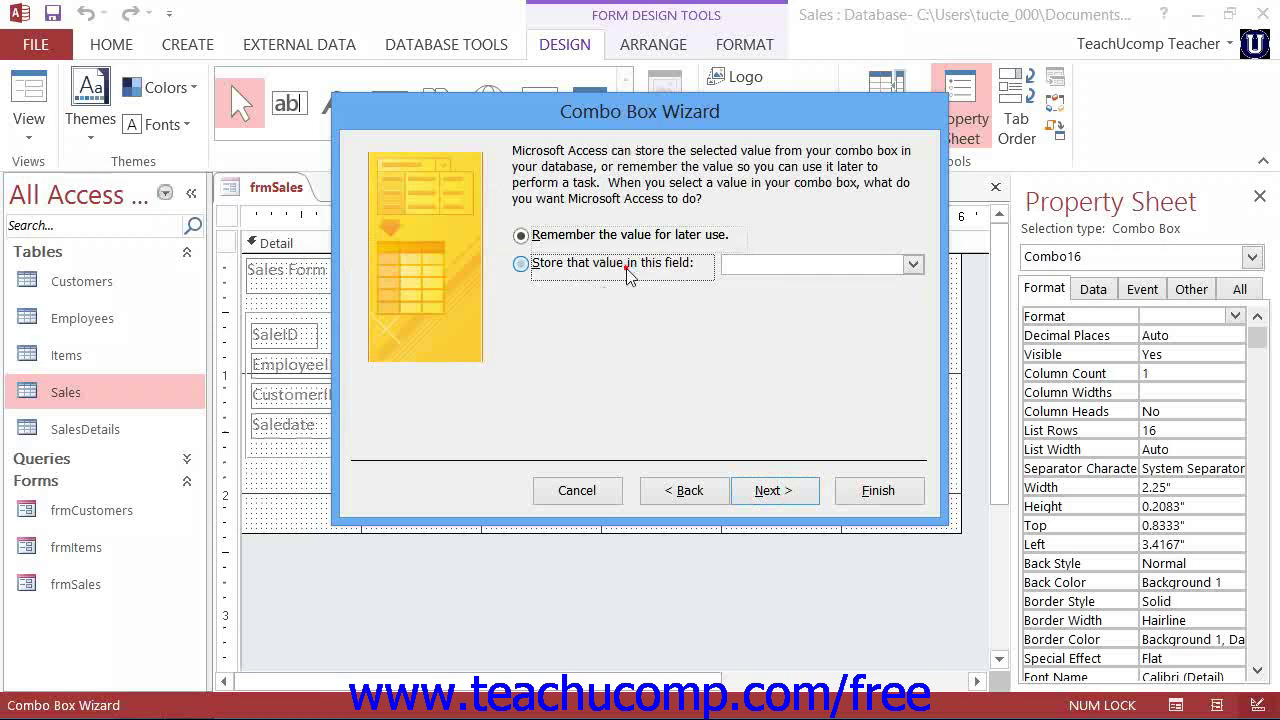
{"action": "left_click", "coordinate": [520, 264]}
{"action": "left_click", "coordinate": [913, 264]}
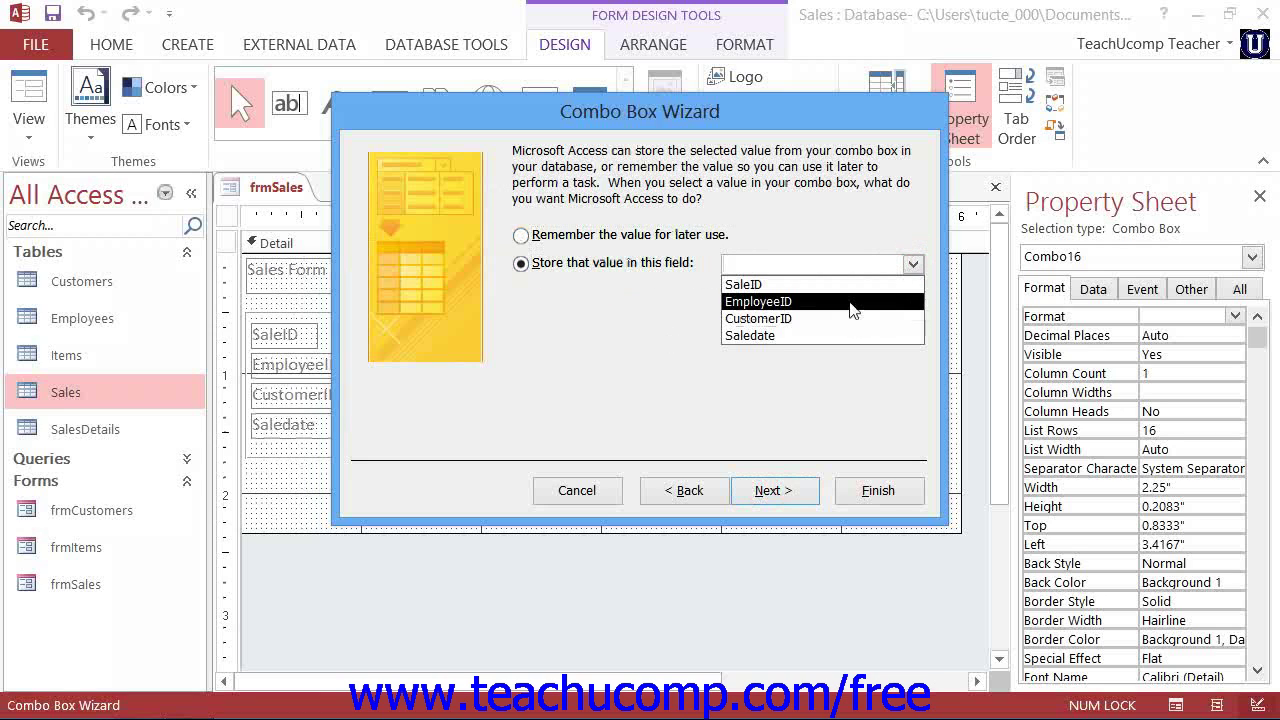
{"action": "left_click", "coordinate": [852, 302]}
{"action": "left_click", "coordinate": [768, 490]}
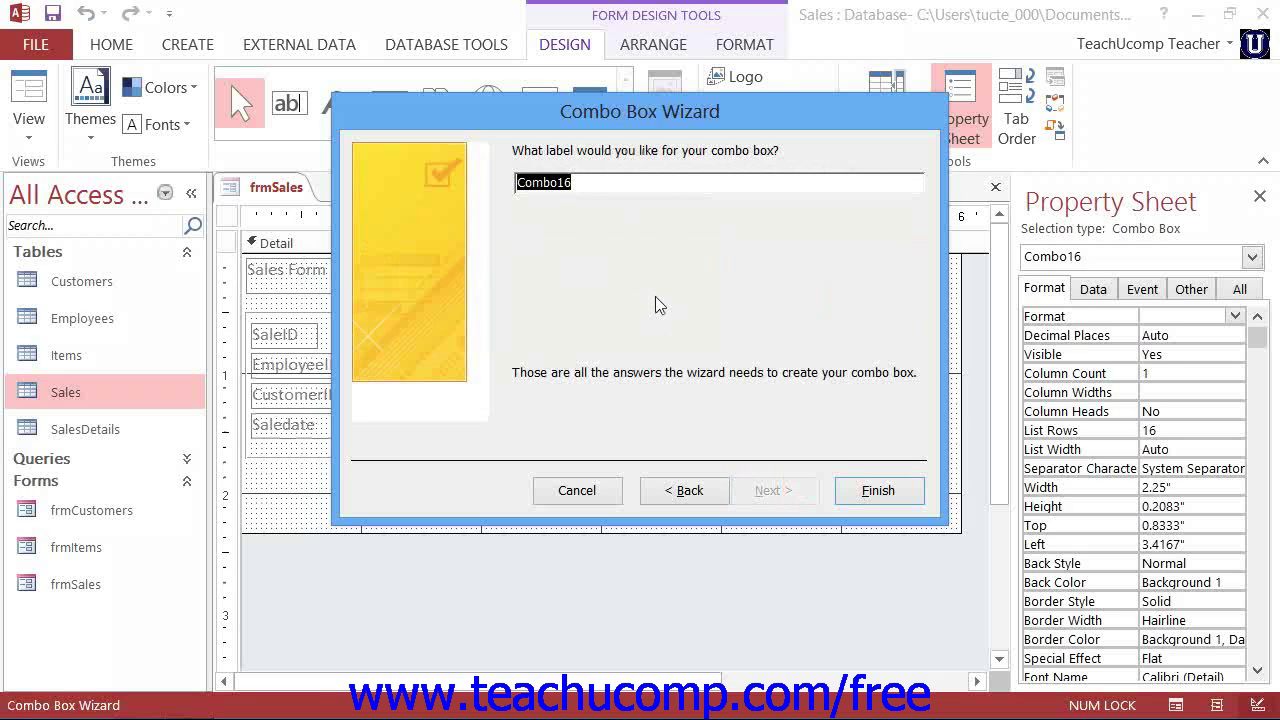
Step: Label the combo box 'Employee Name:' and finish the wizard
{"action": "type", "text": "E"}
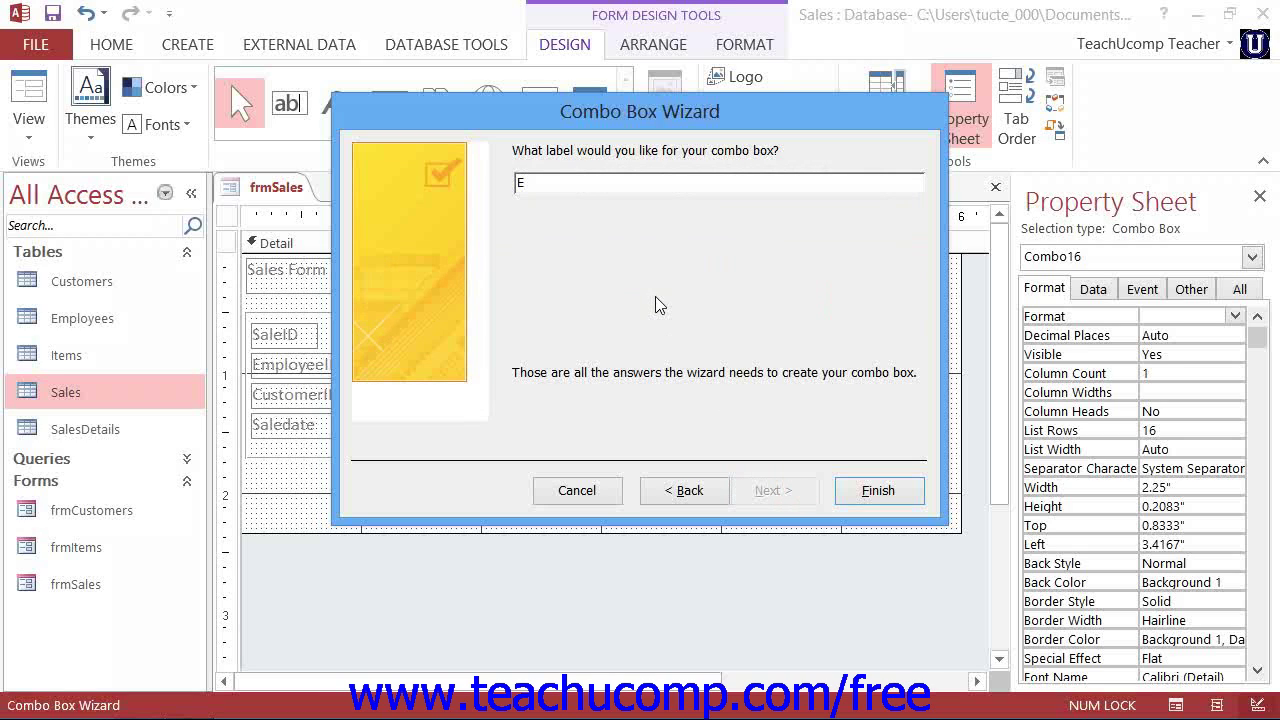
{"action": "type", "text": "mployee Name:"}
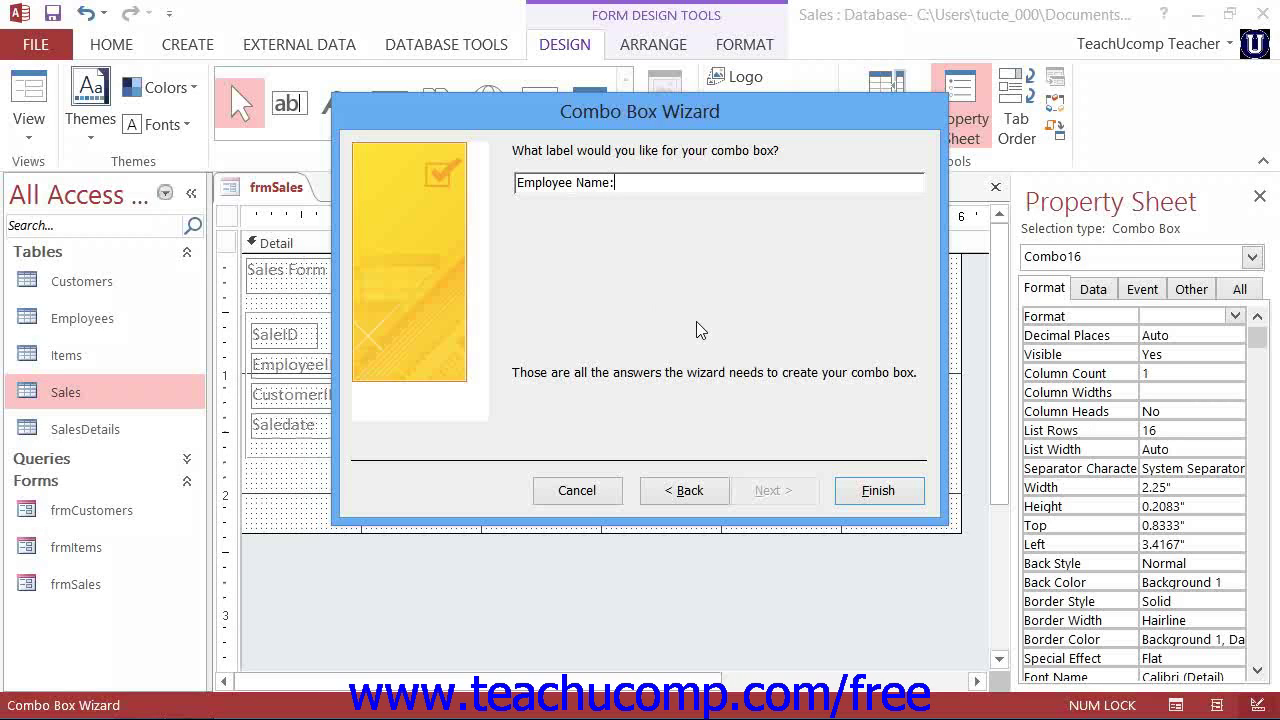
{"action": "left_click", "coordinate": [868, 491]}
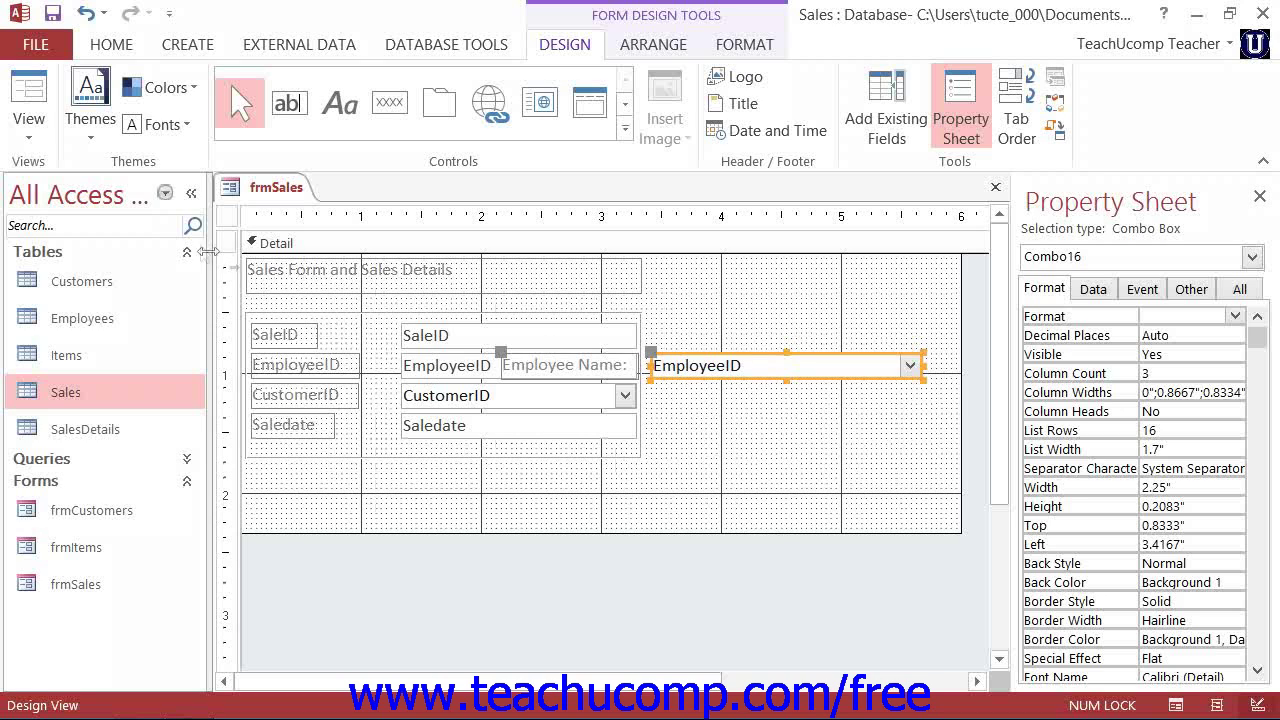
{"action": "left_click", "coordinate": [29, 100]}
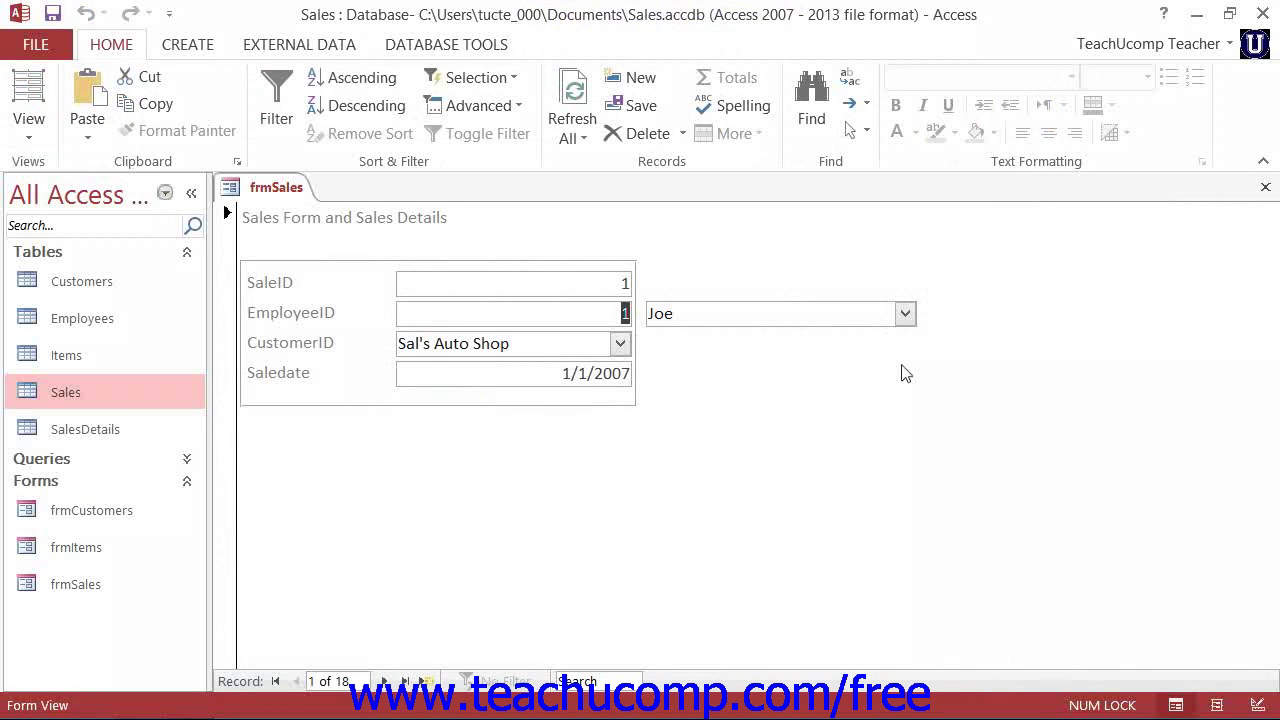
{"action": "left_click", "coordinate": [905, 313]}
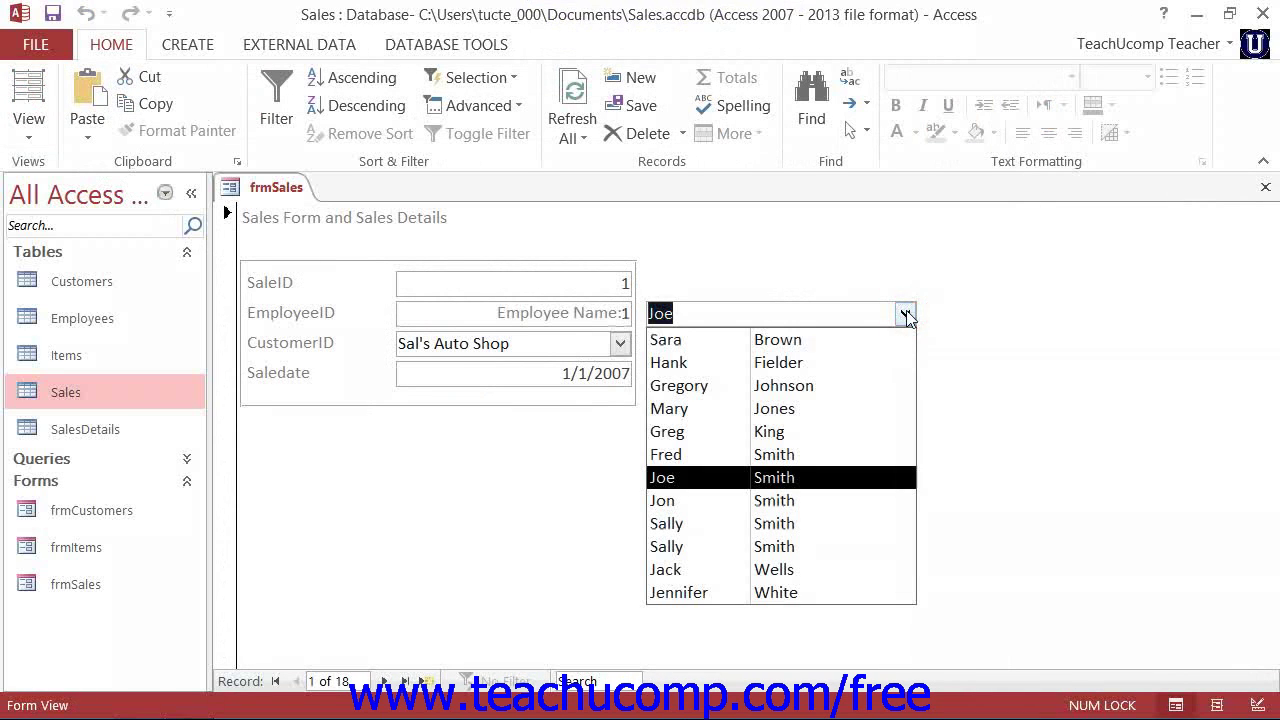
{"action": "left_click", "coordinate": [820, 474]}
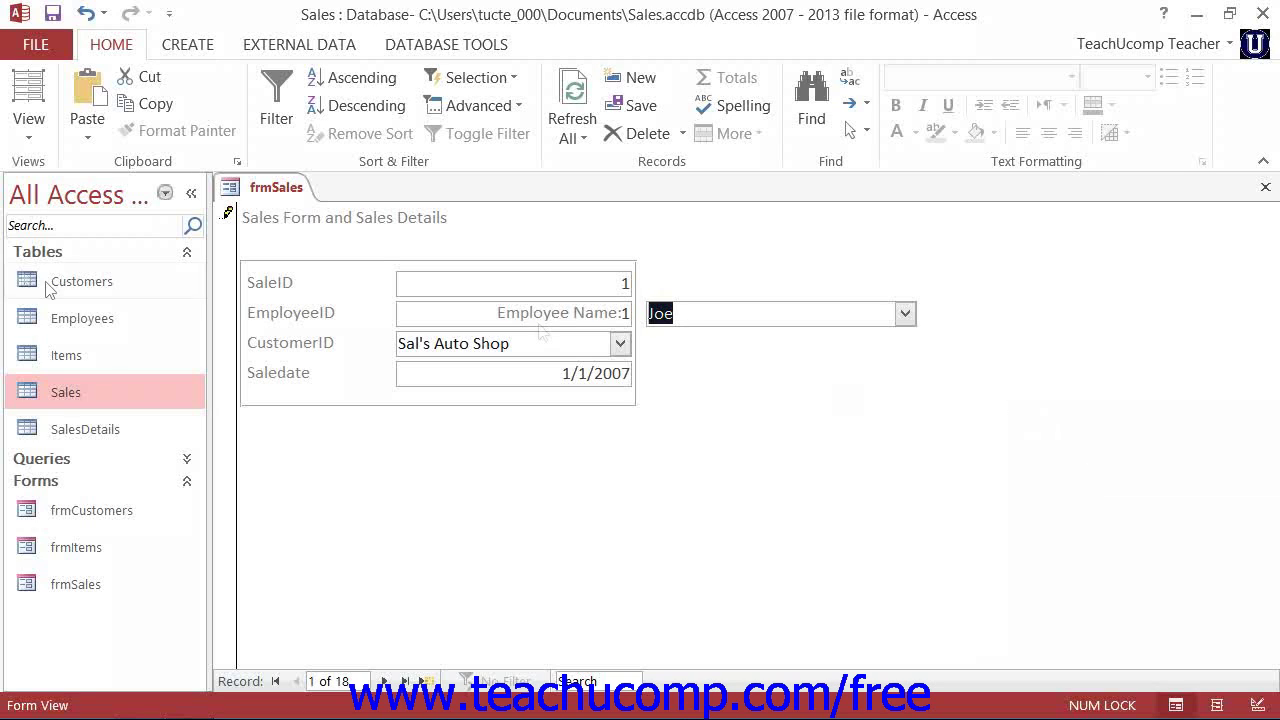
{"action": "left_click", "coordinate": [28, 125]}
{"action": "left_click", "coordinate": [32, 280]}
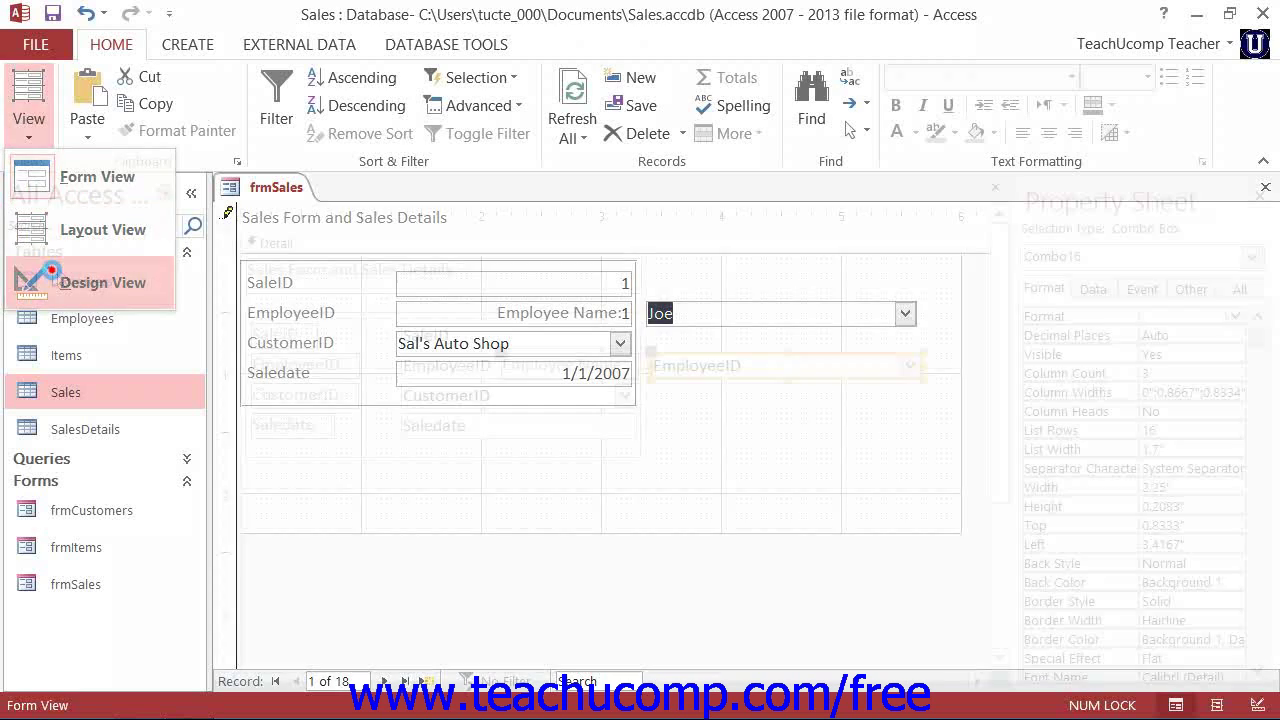